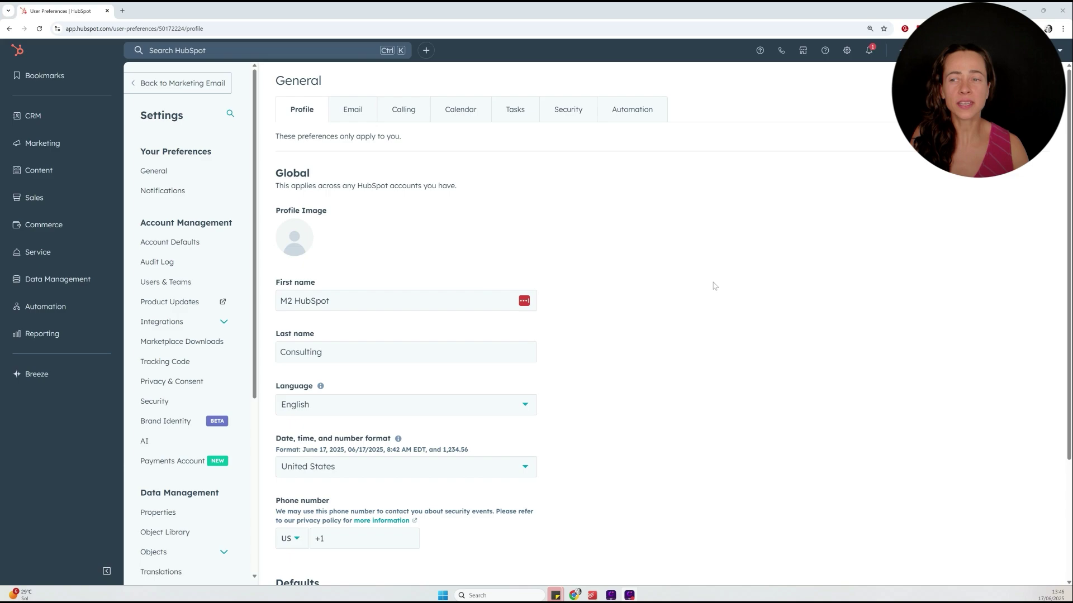
# Go to the Profile tab under Your Preferences > General in the account settings.
pyautogui.moveTo(78, 307)
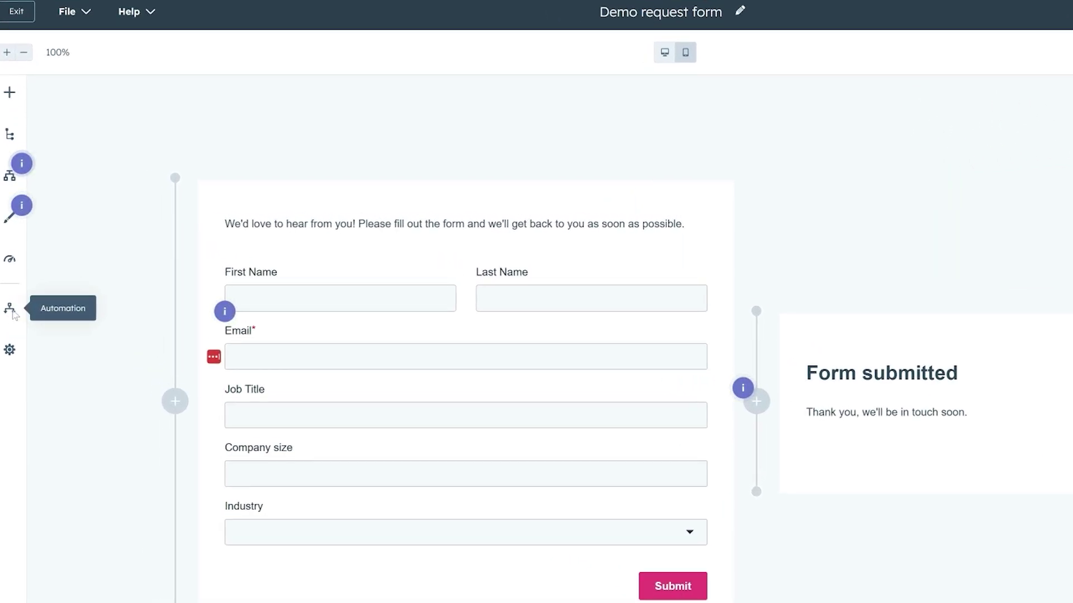
# Create the recommended 'Send a follow-up email after form submission' workflow from the form's Automation options.
pyautogui.click(11, 296)
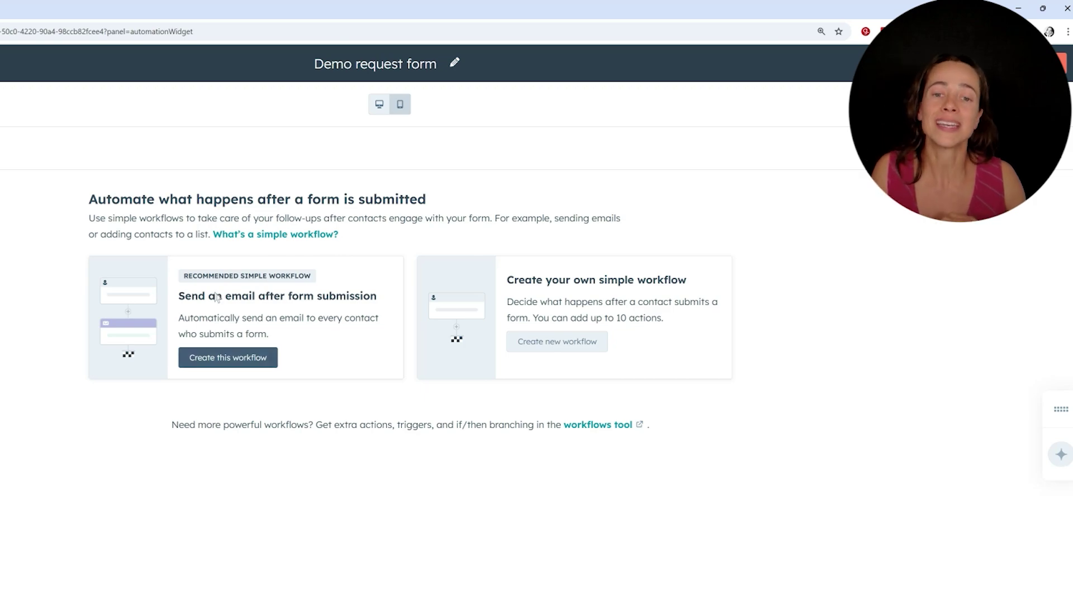
pyautogui.click(246, 357)
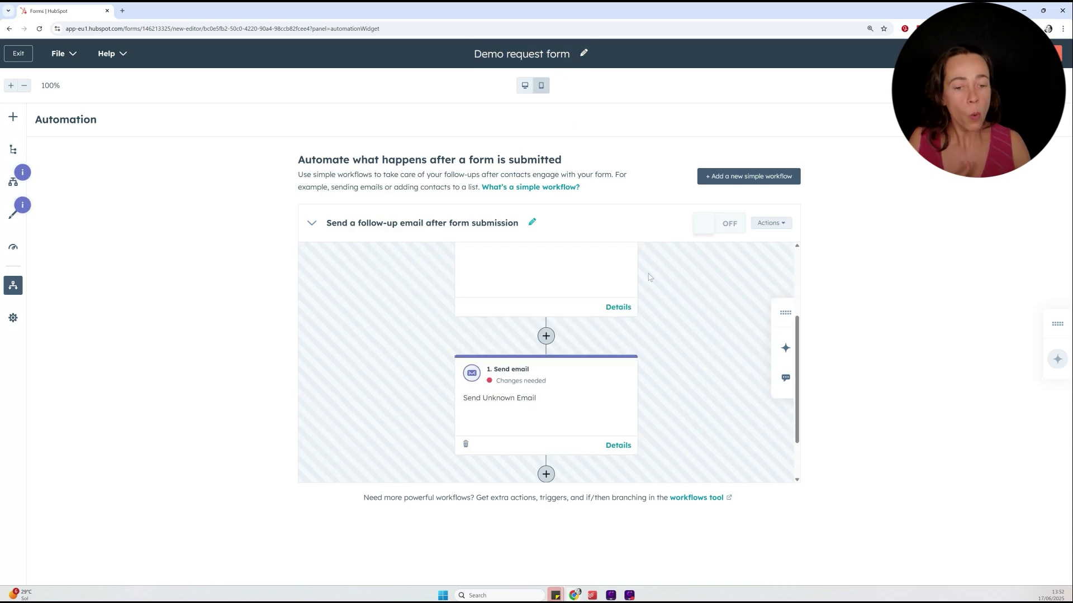
pyautogui.scroll(-2, 650, 268)
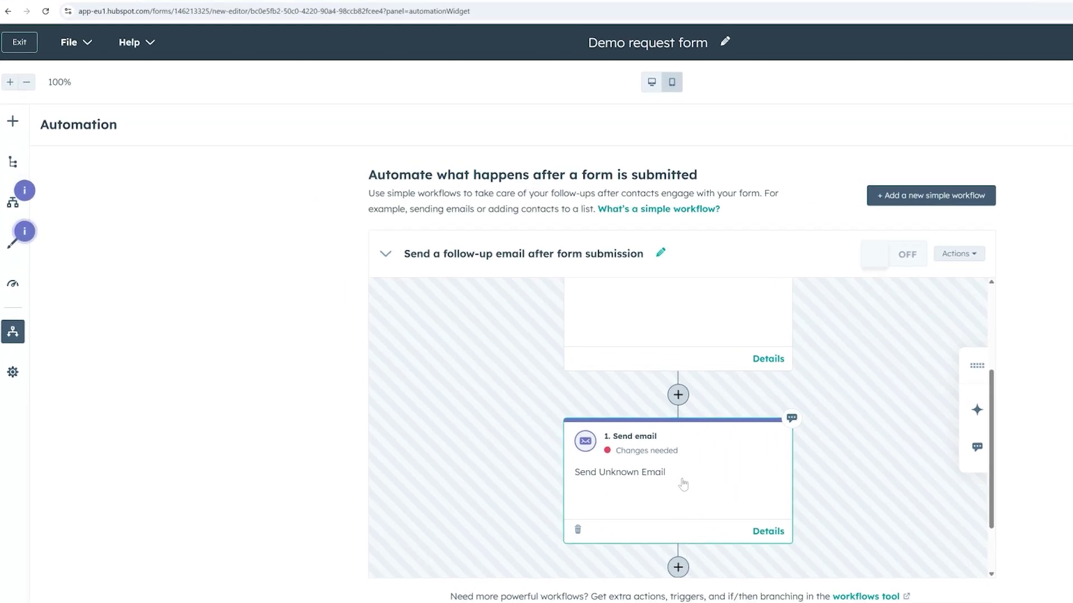
# Set the Send email step to 'Email 1 - Here's something interesting for you' and save it.
pyautogui.click(682, 484)
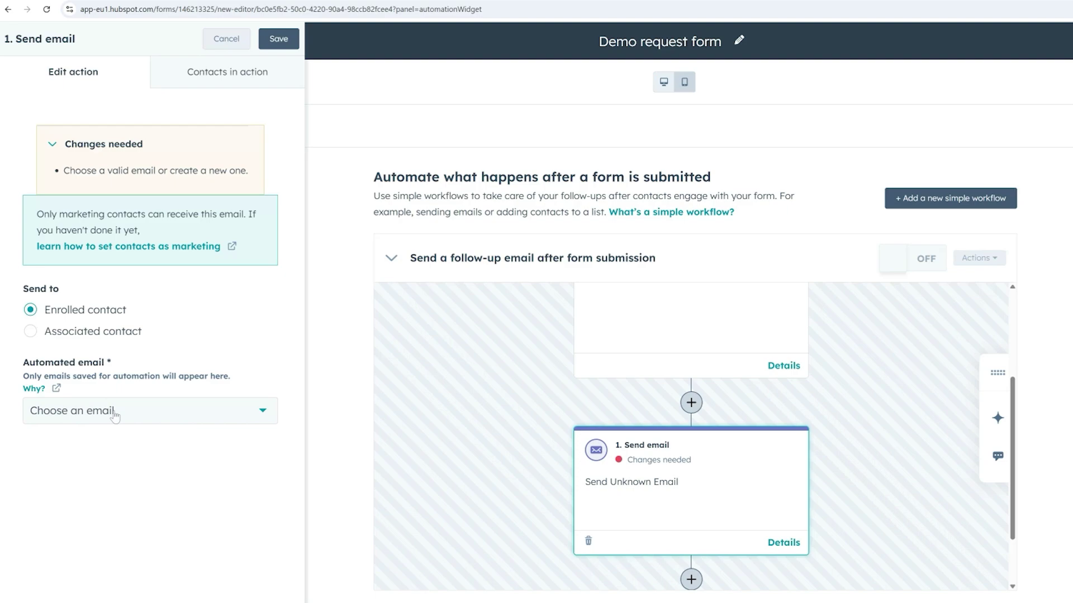
pyautogui.click(253, 417)
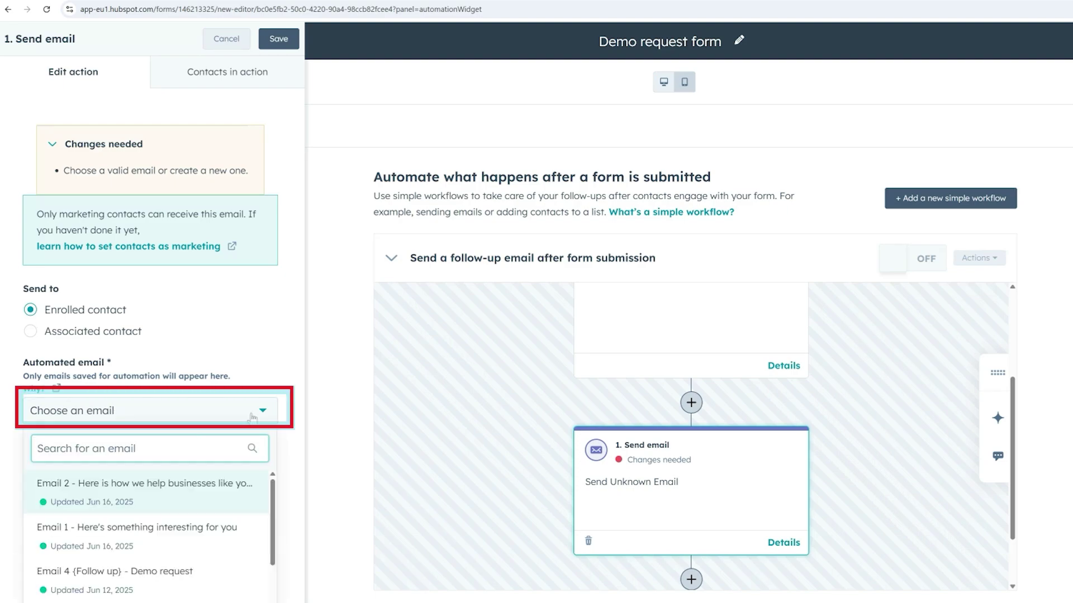
pyautogui.click(160, 542)
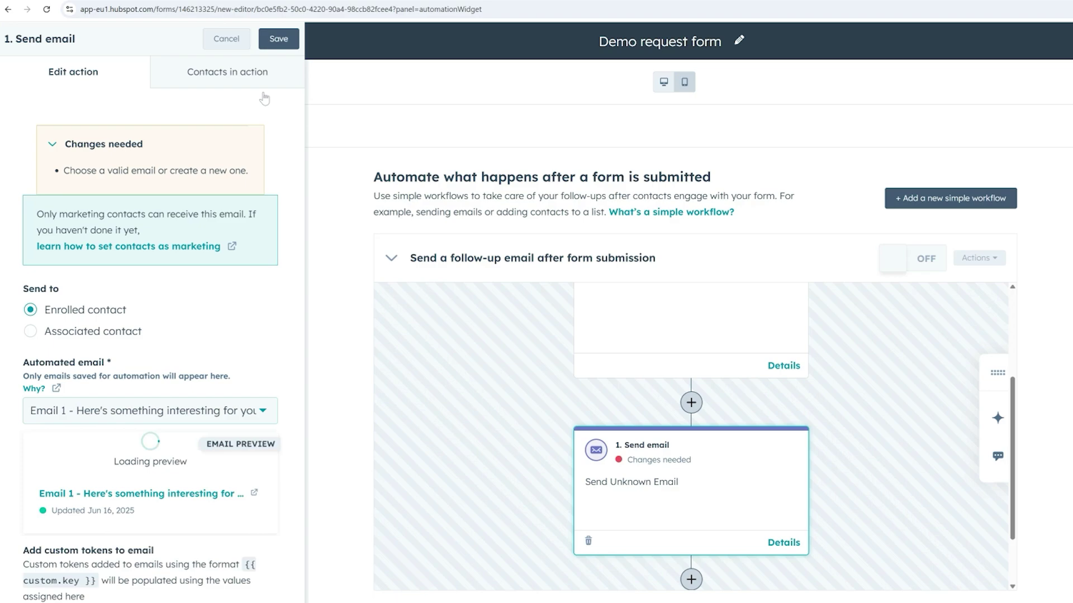
pyautogui.click(278, 39)
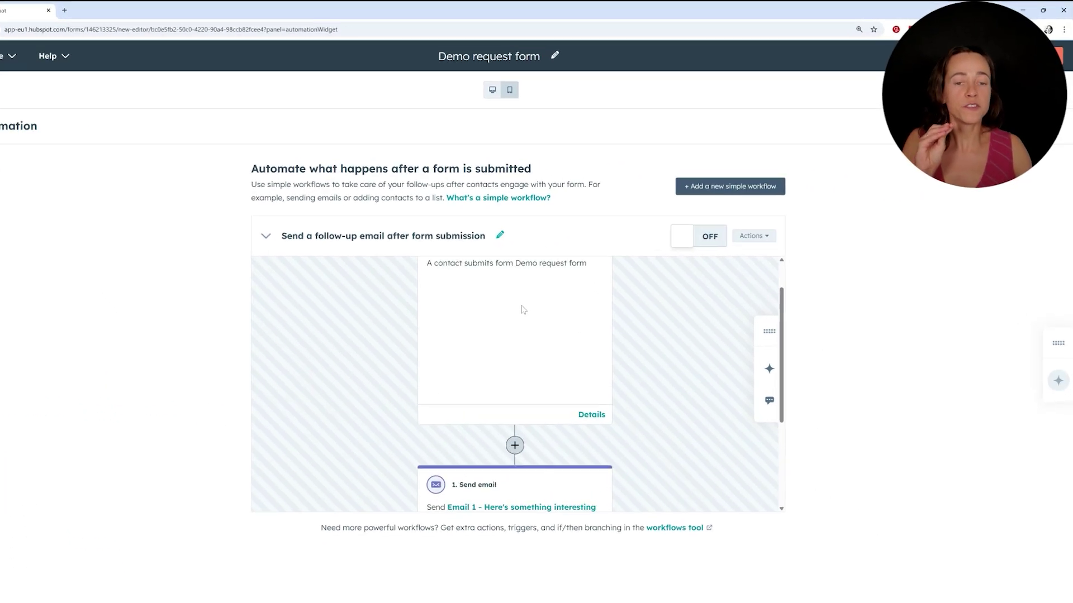
pyautogui.scroll(-3, 538, 323)
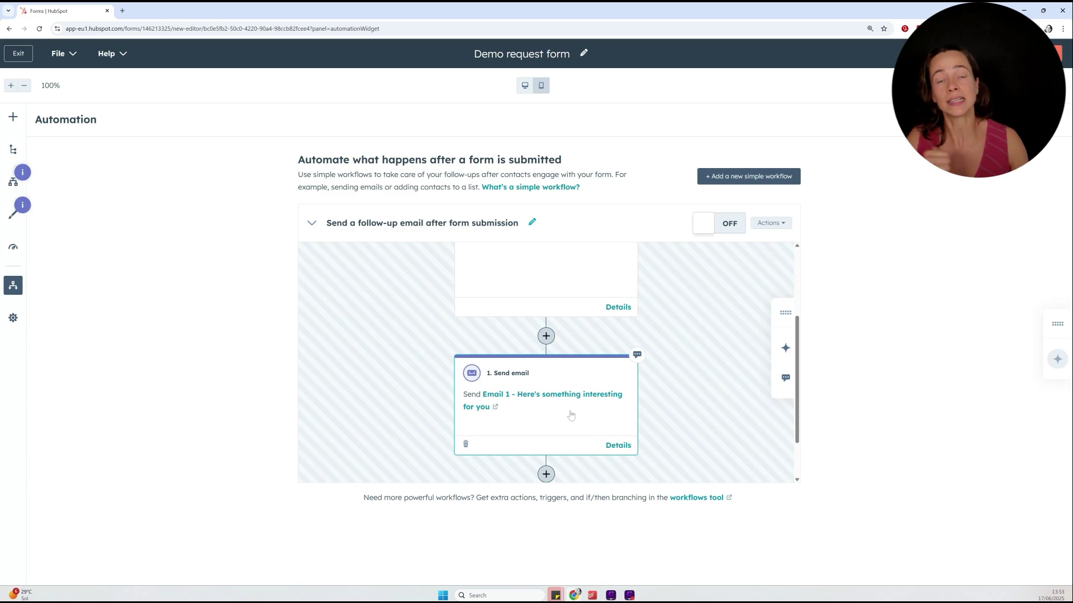
# Add an internal email notification step to a team member with subject 'Check out this new lead!'.
pyautogui.click(545, 474)
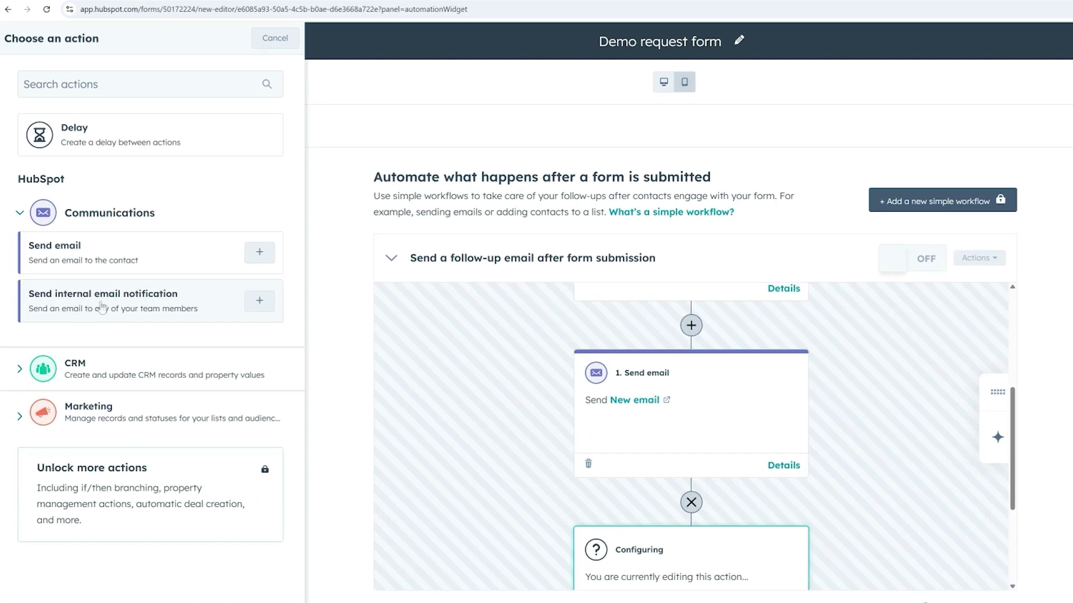
pyautogui.click(109, 261)
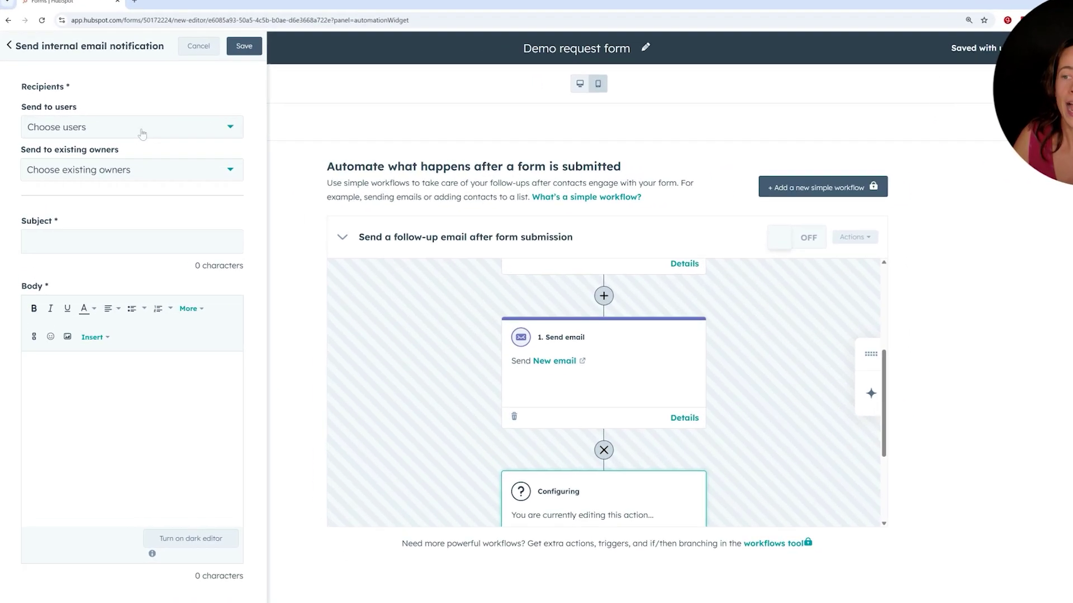
pyautogui.click(143, 127)
pyautogui.click(56, 226)
pyautogui.click(147, 105)
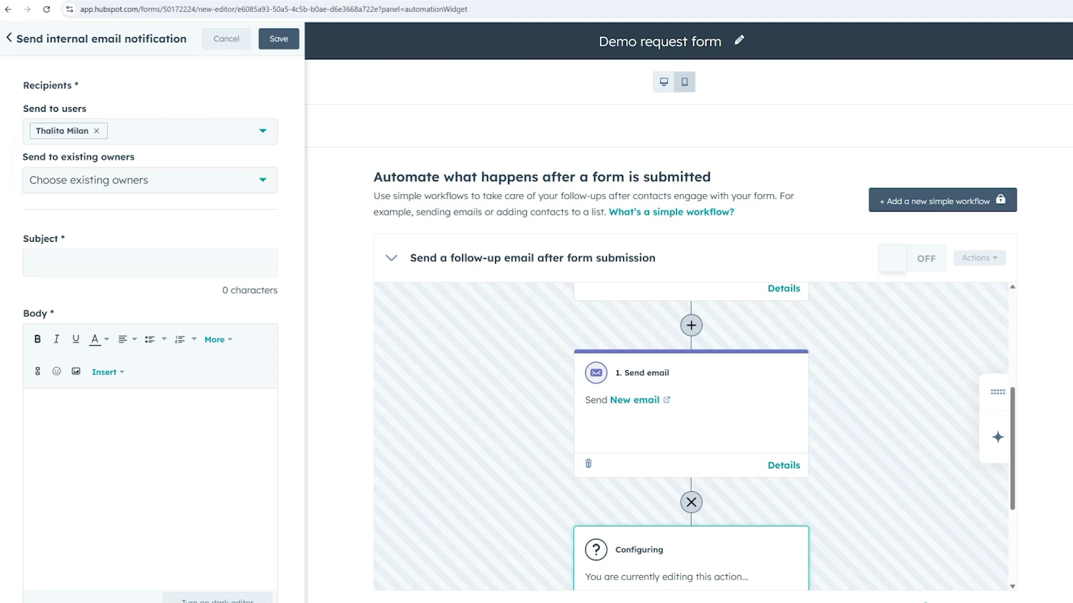
pyautogui.click(150, 262)
pyautogui.write('Check out')
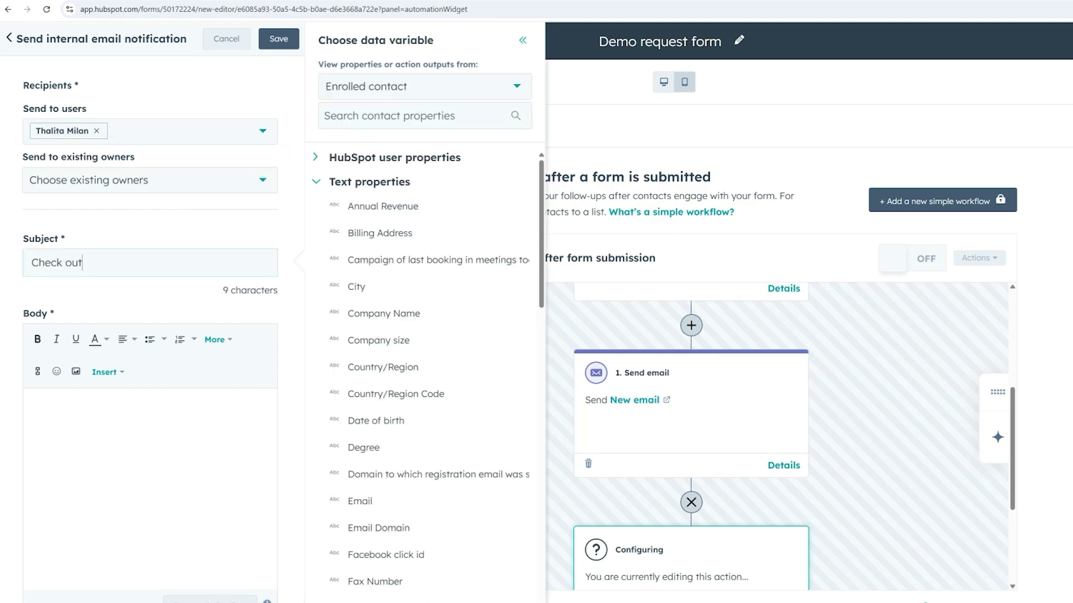
pyautogui.write(' this new lead!')
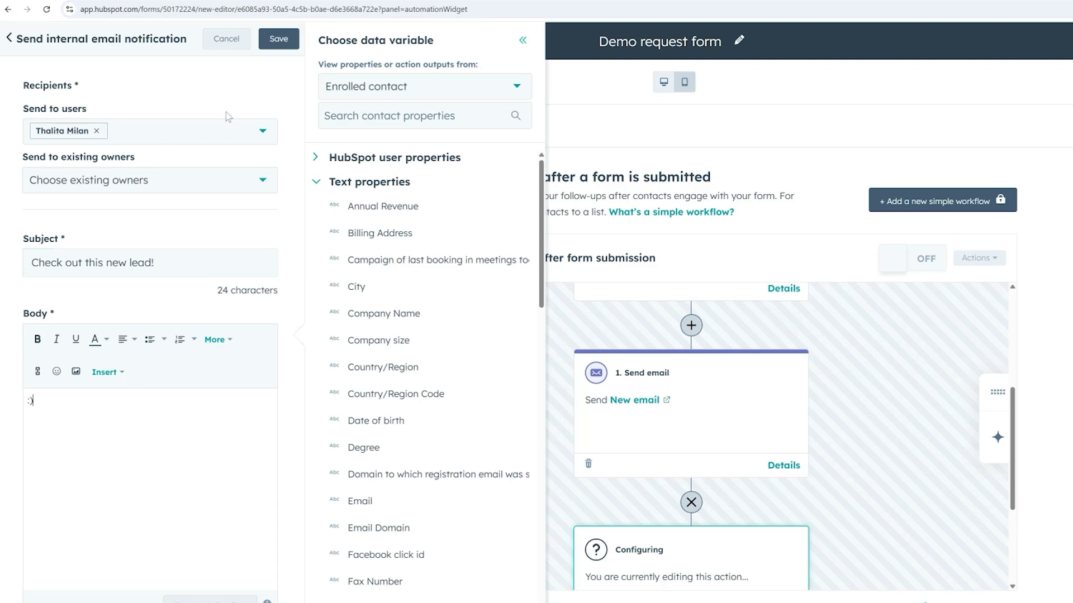
pyautogui.click(243, 72)
pyautogui.click(276, 40)
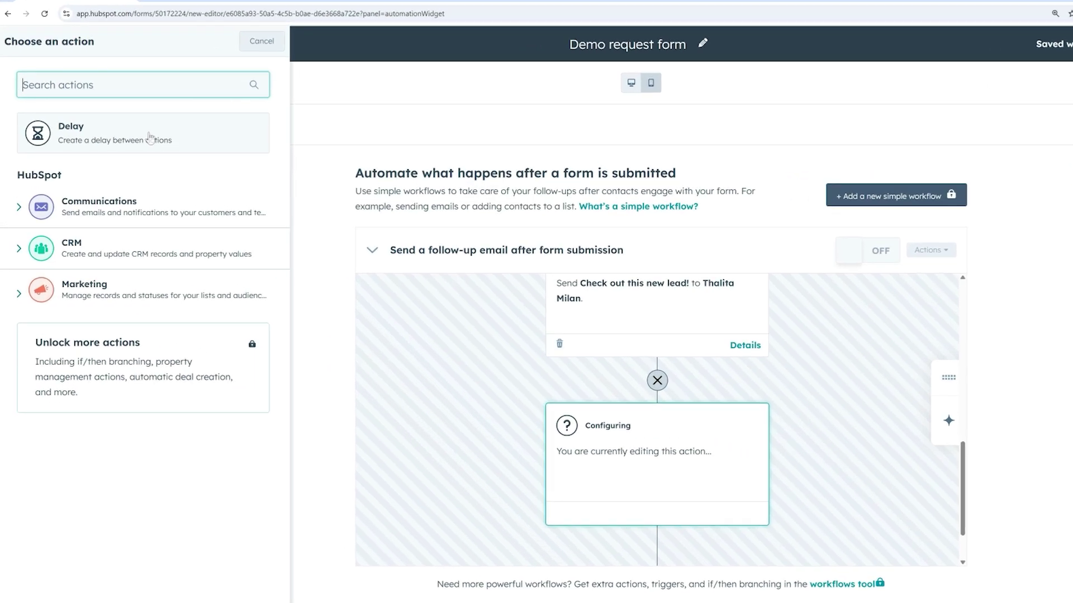
# Add a delay step set to 5 days, based on a set amount of time.
pyautogui.click(126, 130)
pyautogui.click(178, 115)
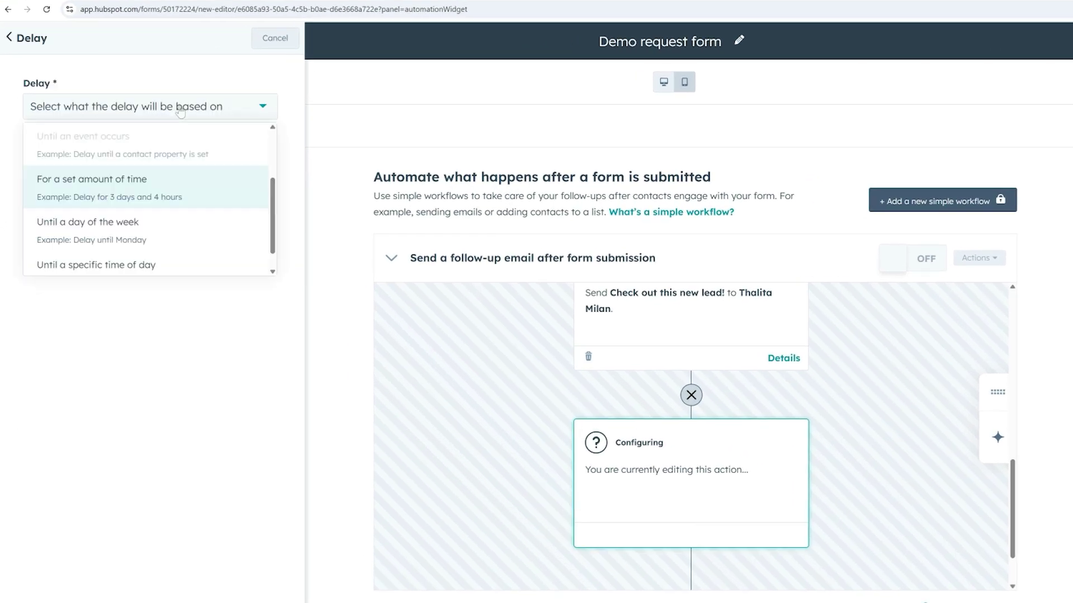
pyautogui.click(177, 202)
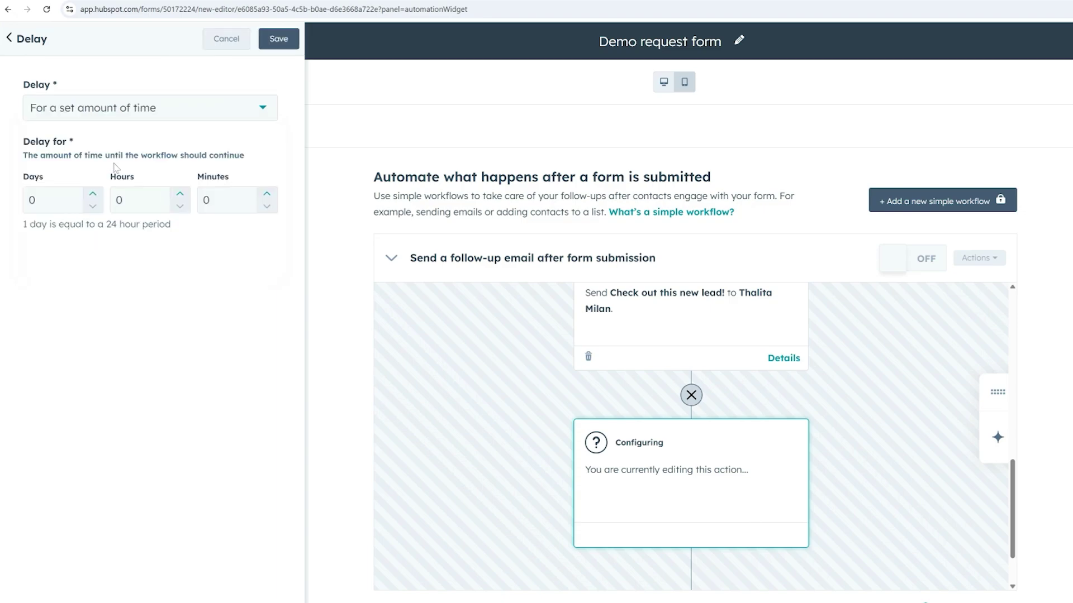
pyautogui.click(94, 194)
pyautogui.click(93, 194)
pyautogui.click(93, 194)
pyautogui.click(93, 194)
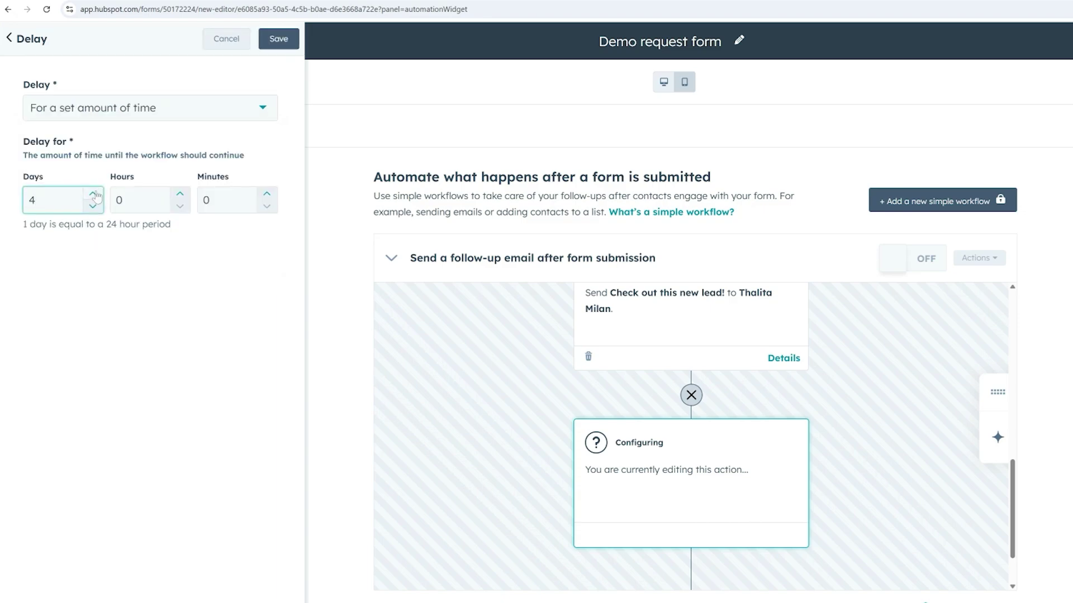
pyautogui.click(93, 194)
pyautogui.click(280, 39)
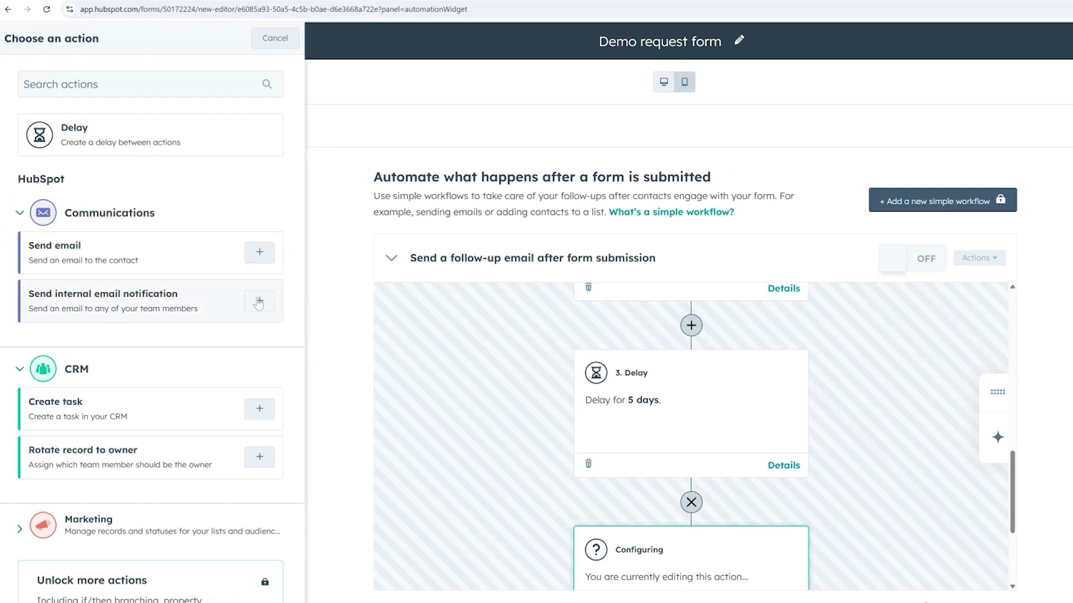
# Add a Create task step titled 'Do some research about this lead' with the note ':)'.
pyautogui.click(133, 416)
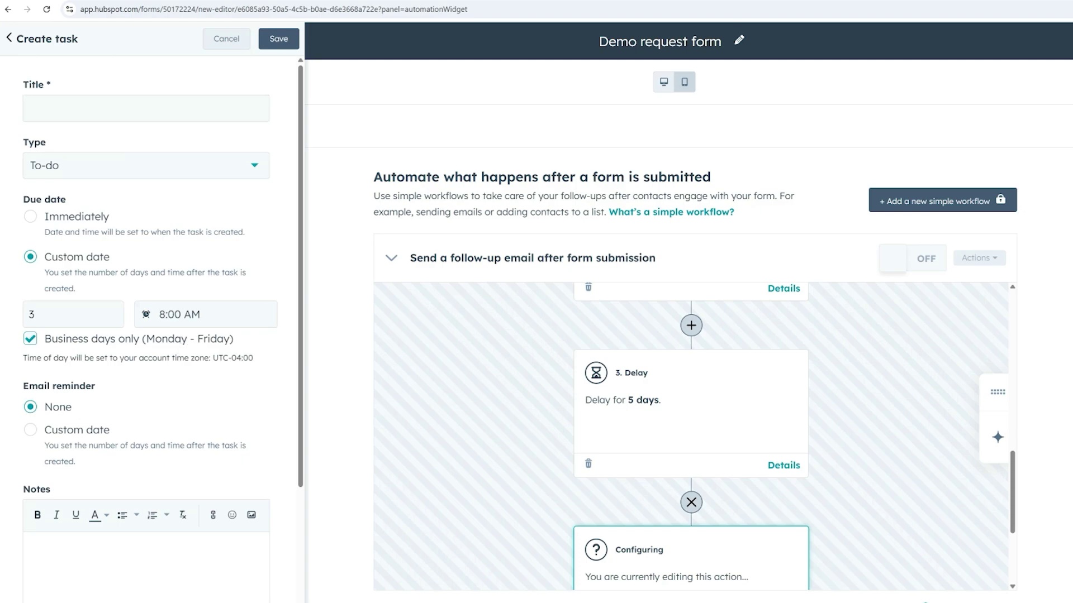
pyautogui.click(146, 109)
pyautogui.write('Do some resea')
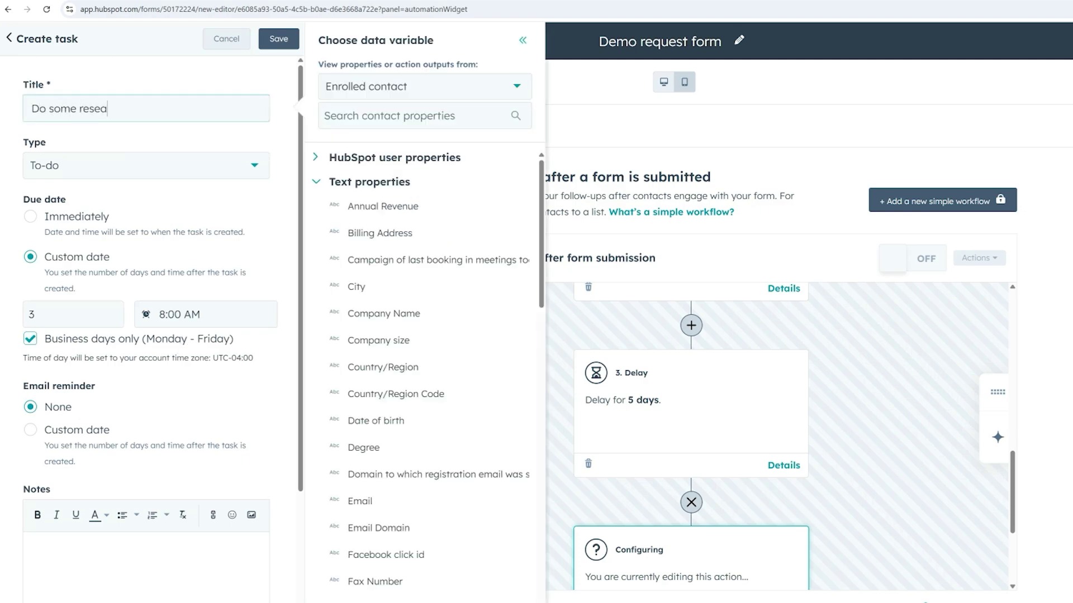
pyautogui.write('rch about this lead!')
pyautogui.click(110, 577)
pyautogui.write(':)')
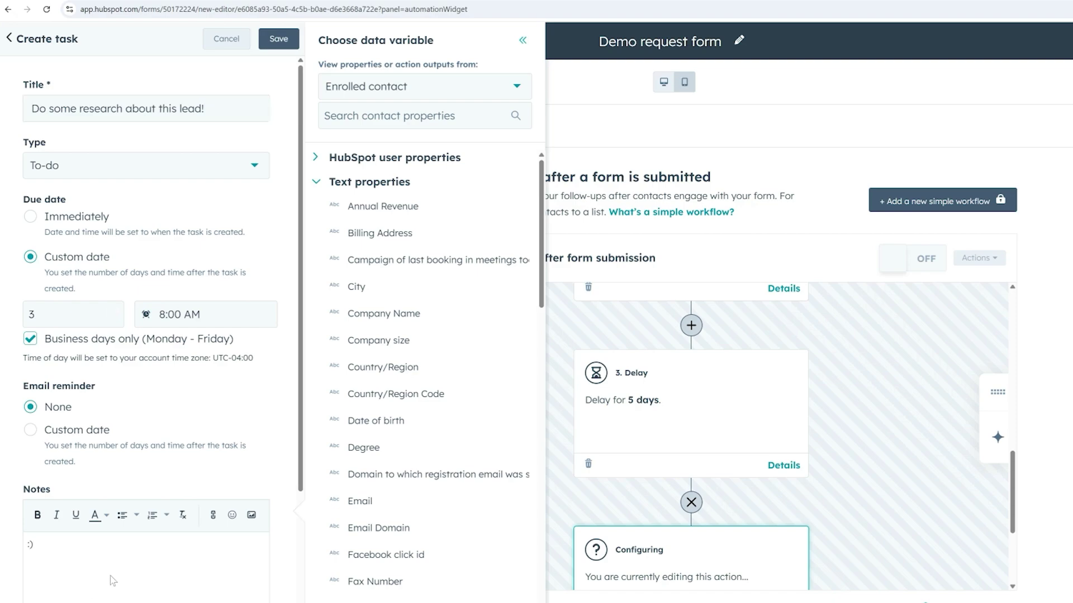
pyautogui.click(279, 38)
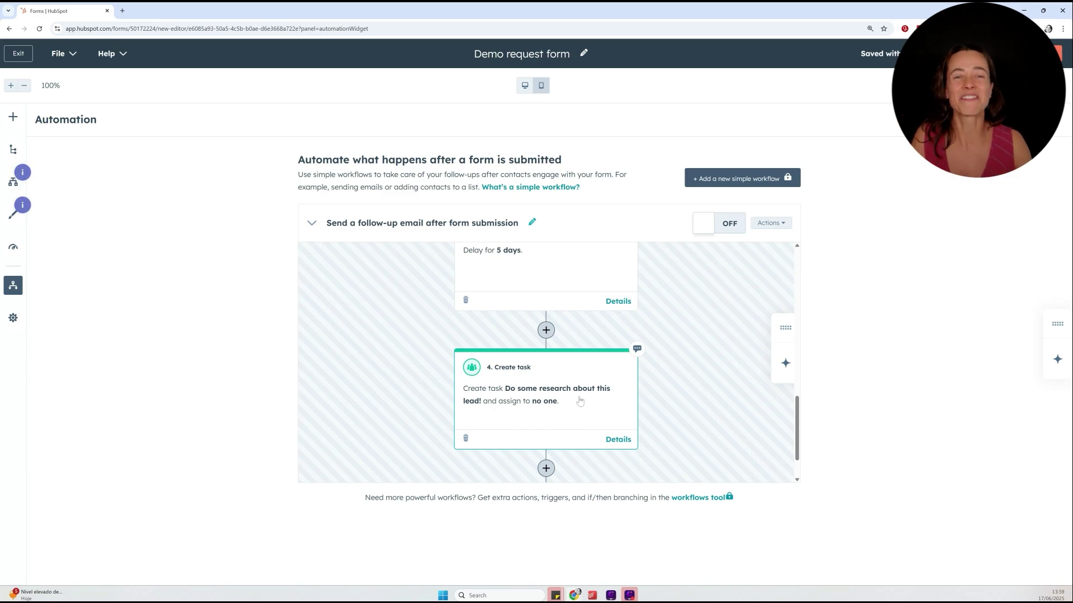
# Scroll down the workflow canvas to the + below the Create task step.
pyautogui.scroll(-1, 557, 396)
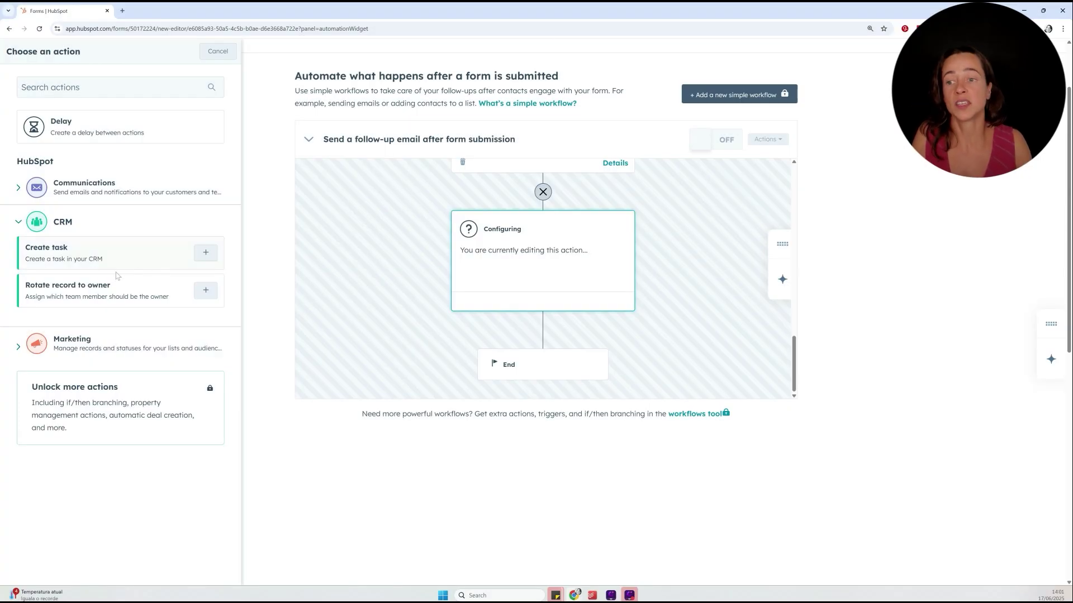
# Preview the settings of the Rotate record to owner action.
pyautogui.click(112, 293)
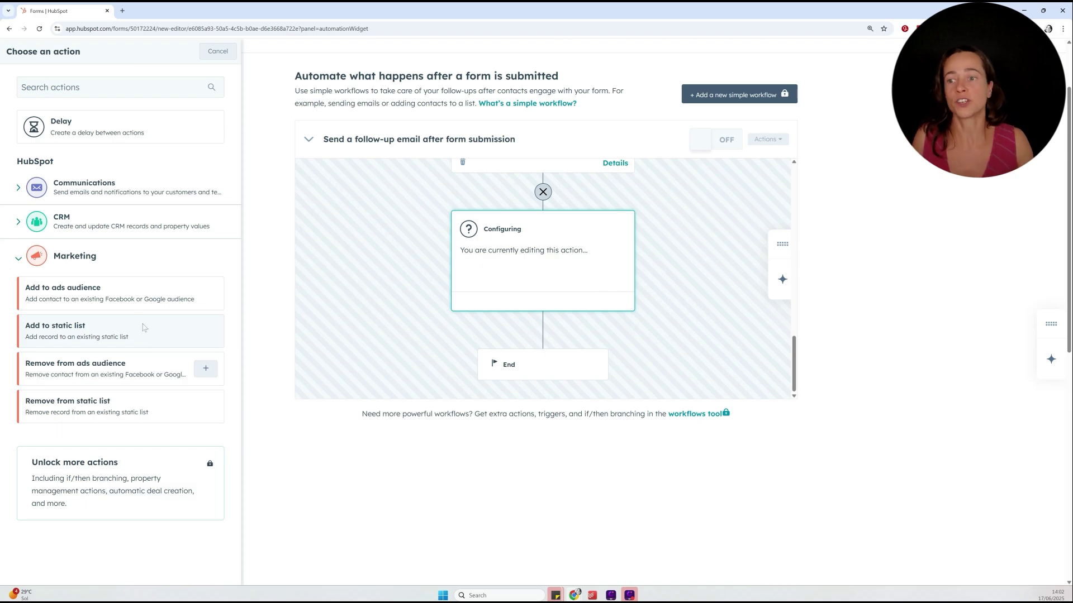
# Collapse the Marketing category in the Choose an action list.
pyautogui.click(24, 261)
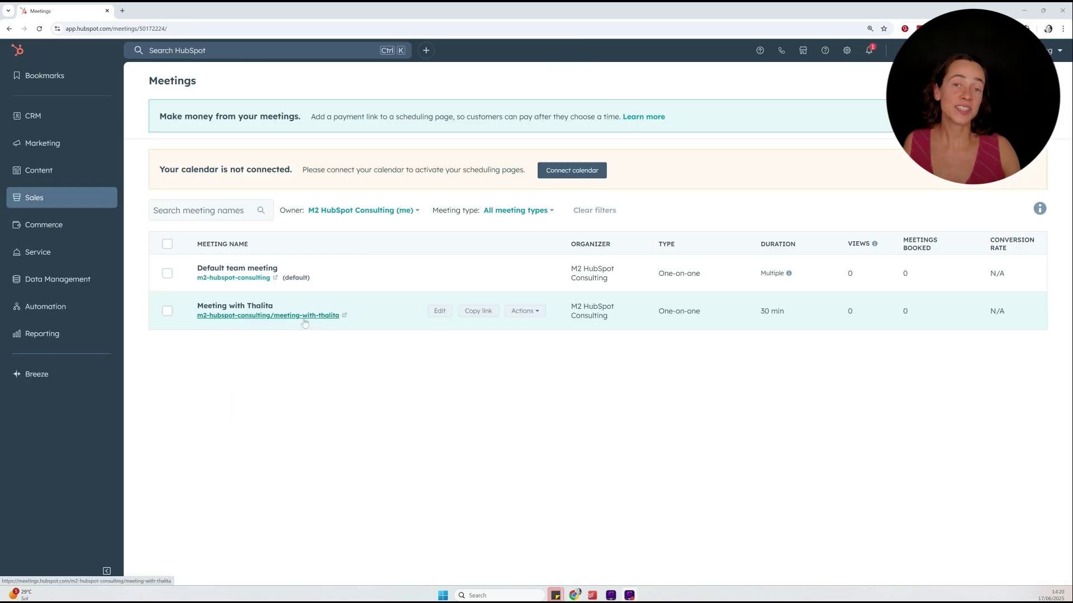
# Open the 30-minute meeting's booking link from the Meetings table in a new tab.
pyautogui.click(303, 323)
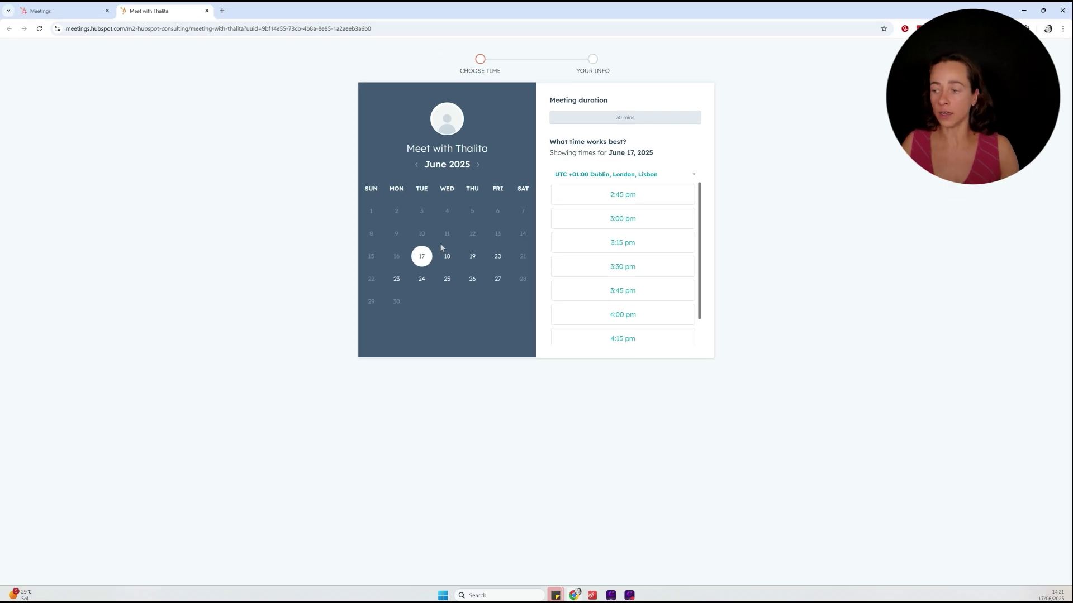
# Return to the Meetings list.
pyautogui.click(79, 6)
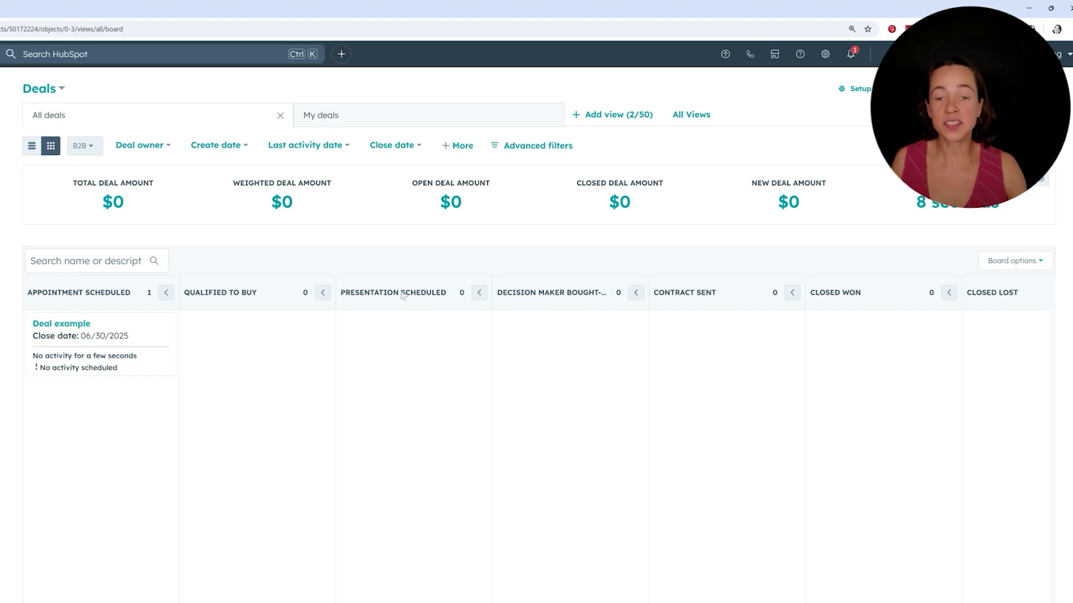
# Switch the Deals board to the B2C pipeline and dismiss the new deal form.
pyautogui.click(96, 148)
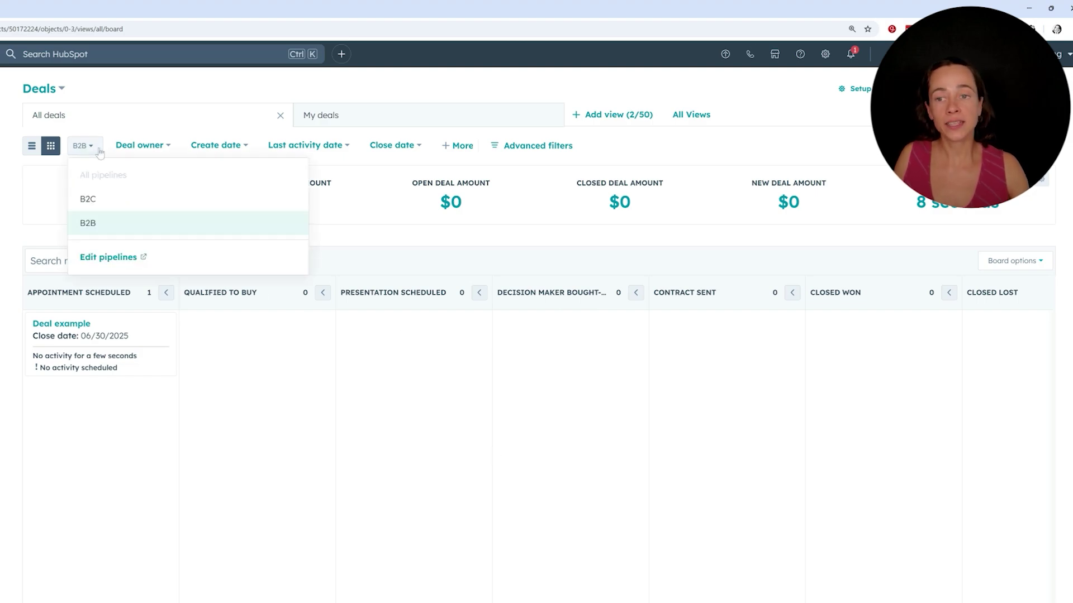
pyautogui.click(98, 200)
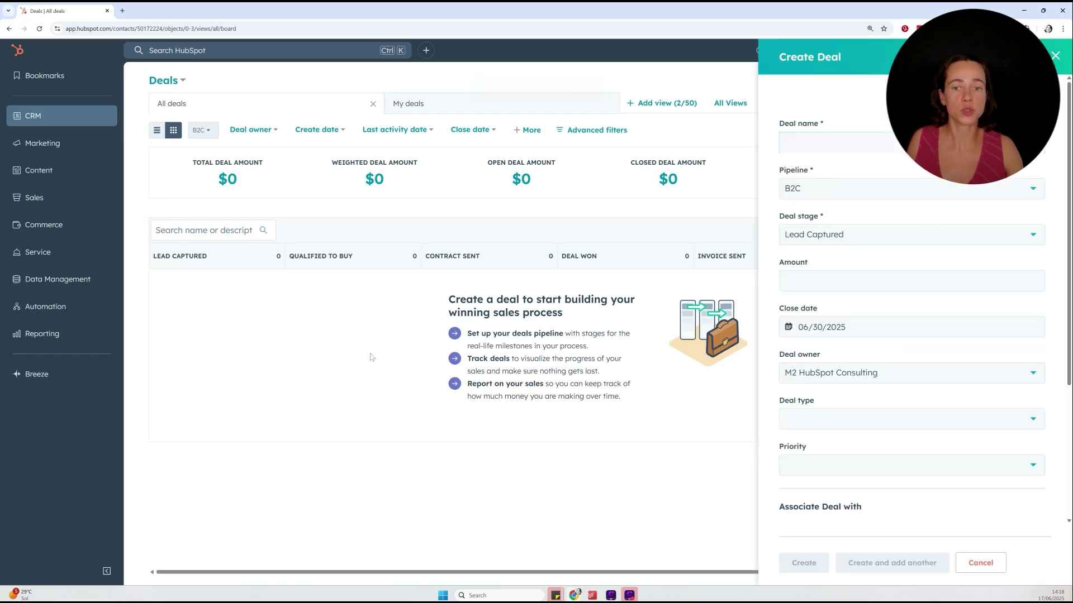
pyautogui.press('Escape')
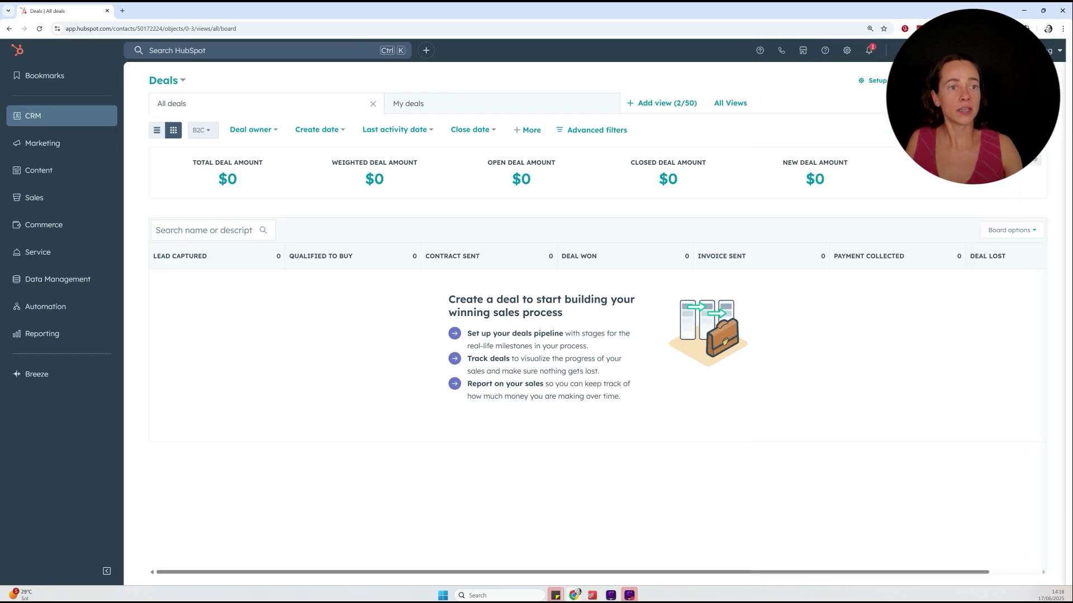
pyautogui.click(202, 130)
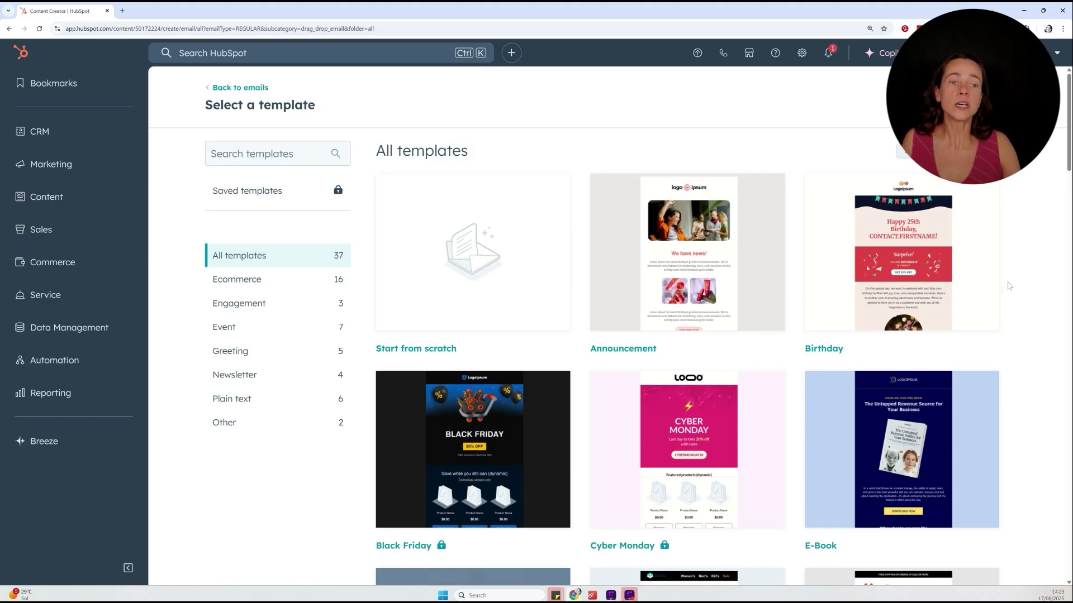
# Browse the 37 email templates under All templates, including Ecommerce, Event and Plain text categories.
pyautogui.moveTo(739, 307)
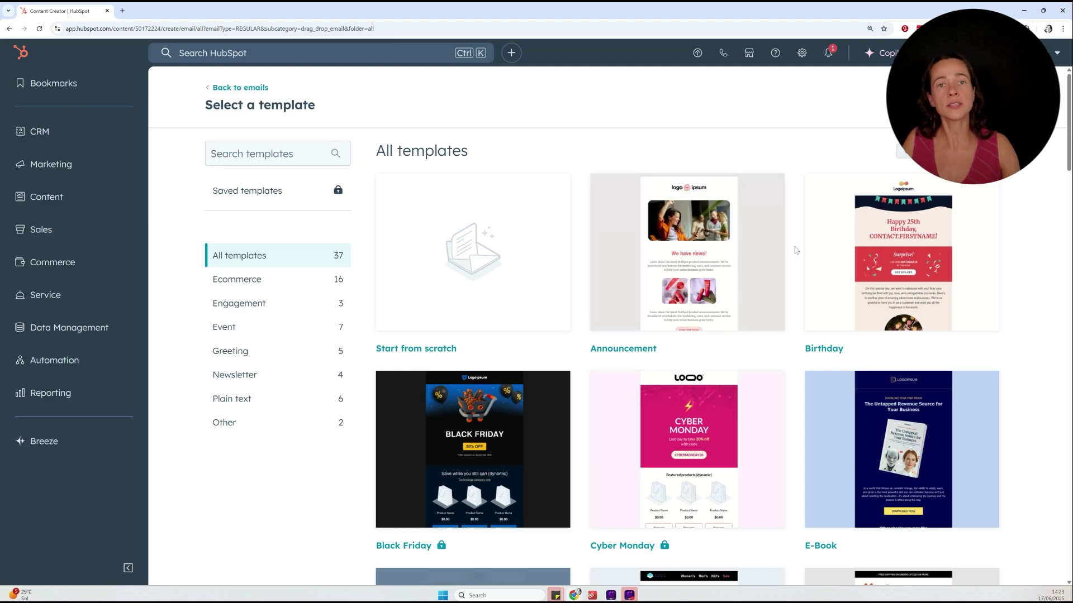
pyautogui.moveTo(763, 275)
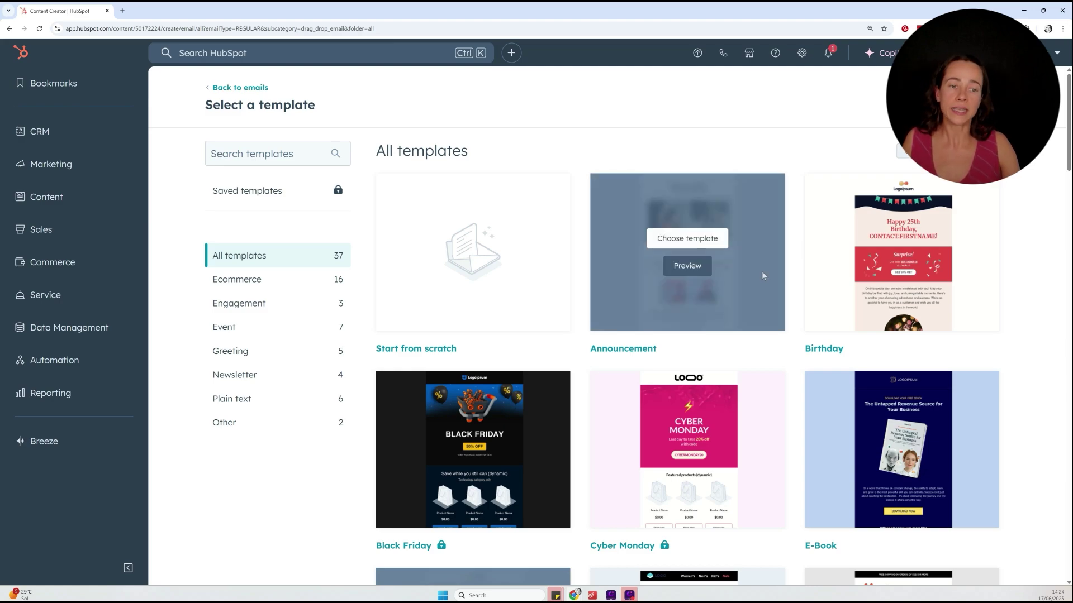
pyautogui.moveTo(966, 268)
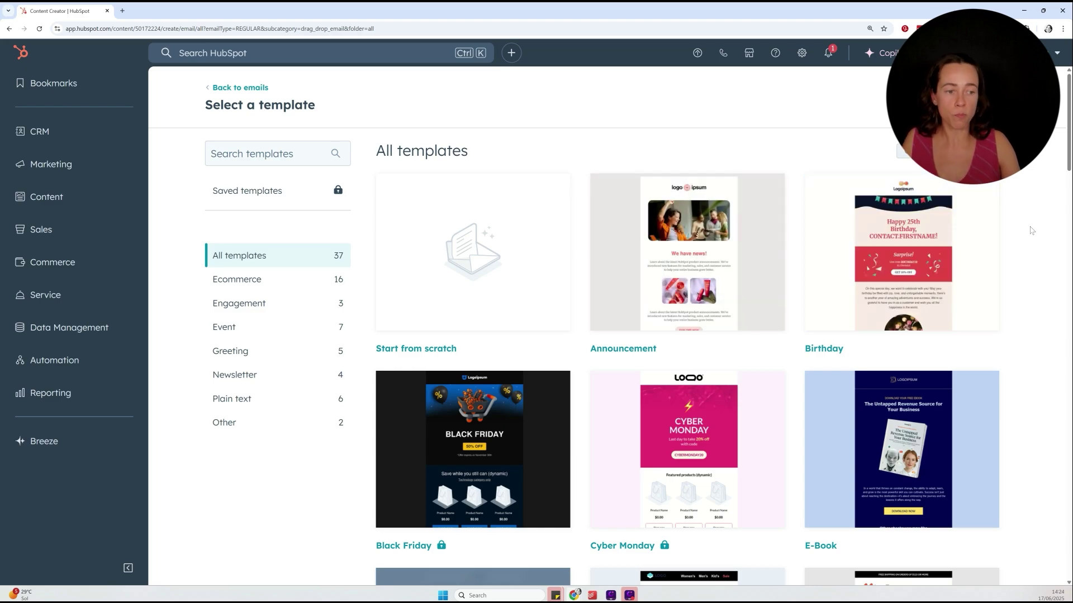
pyautogui.moveTo(959, 416)
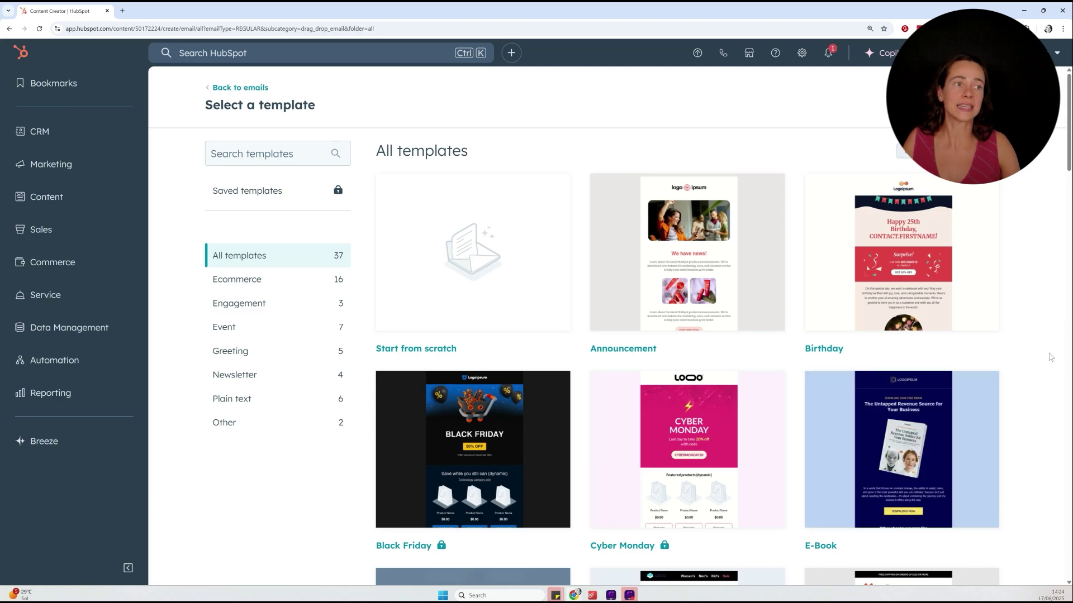